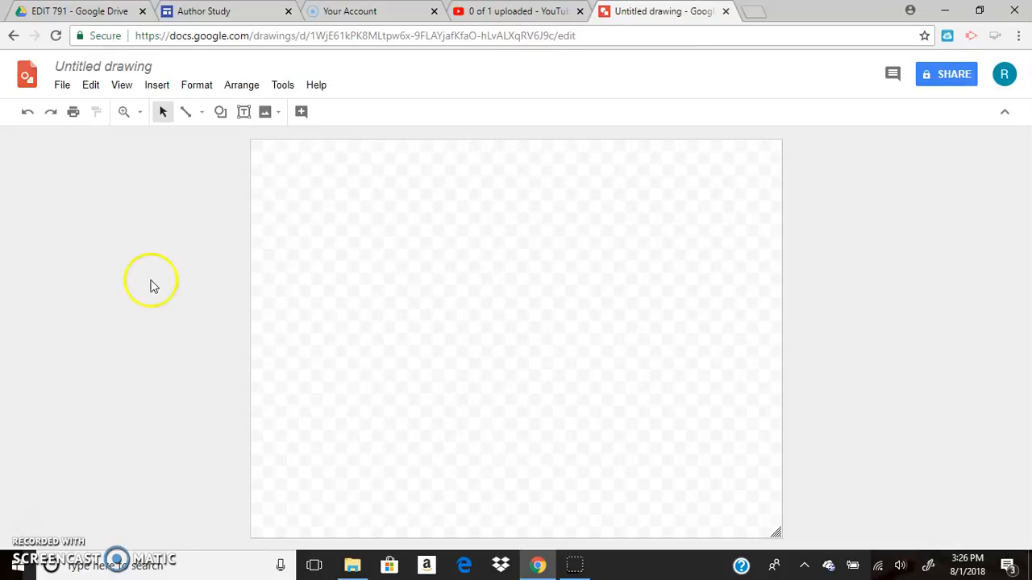
# Step: Rename the untitled drawing as "Screencast for Google Drawing"
pyautogui.click(100, 66)
pyautogui.write('S')
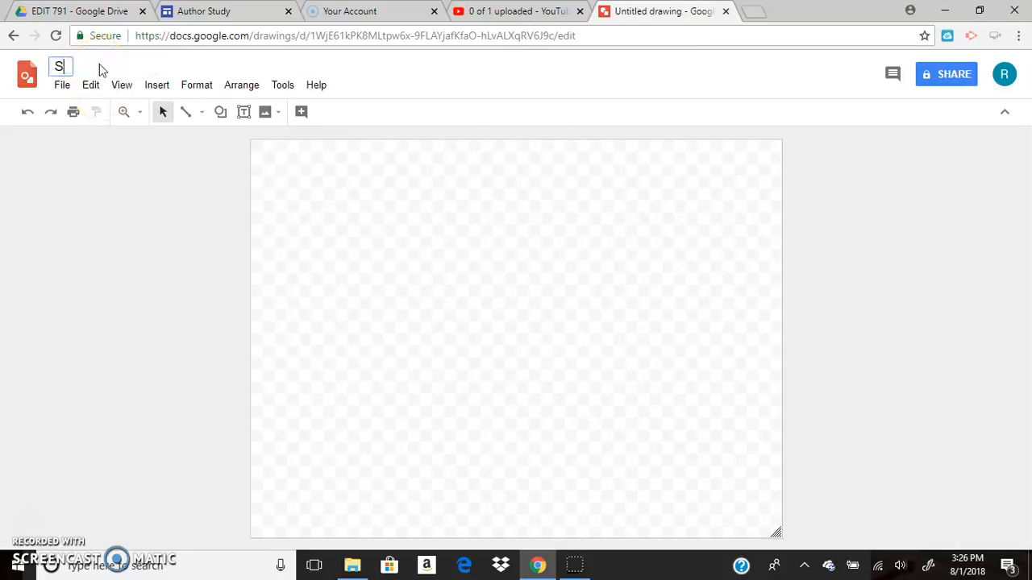
pyautogui.write('creencast for Google Da')
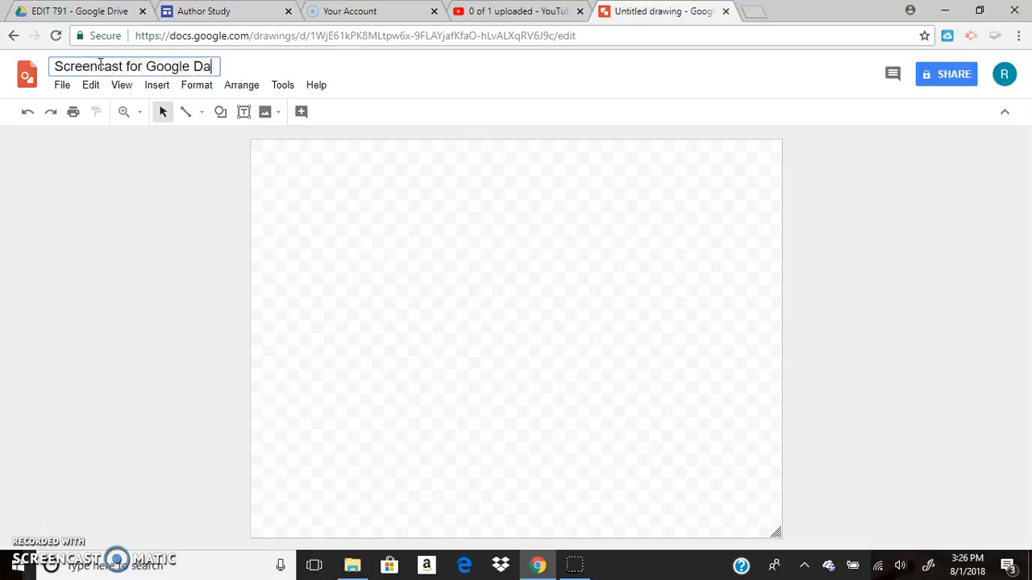
pyautogui.press('BackSpace')
pyautogui.write('rawing')
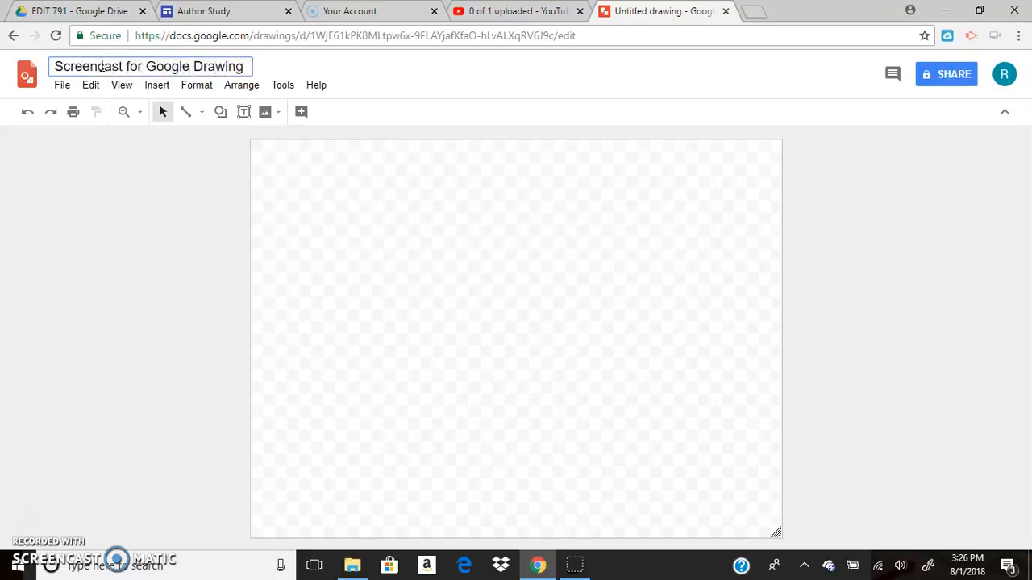
pyautogui.click(299, 191)
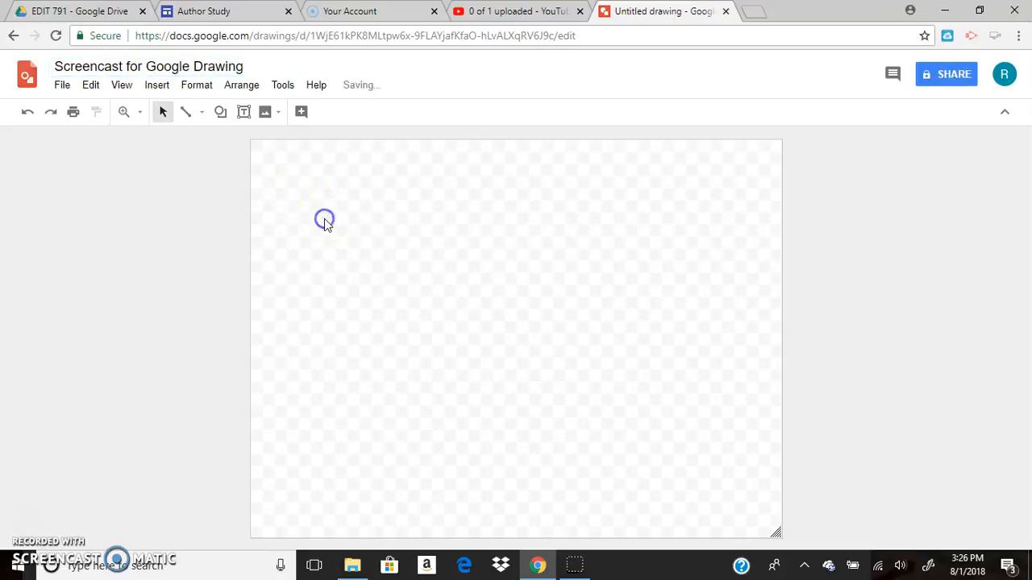
# Step: Add a text box in the upper-left area of the canvas and enter the teacher's name in it
pyautogui.click(157, 85)
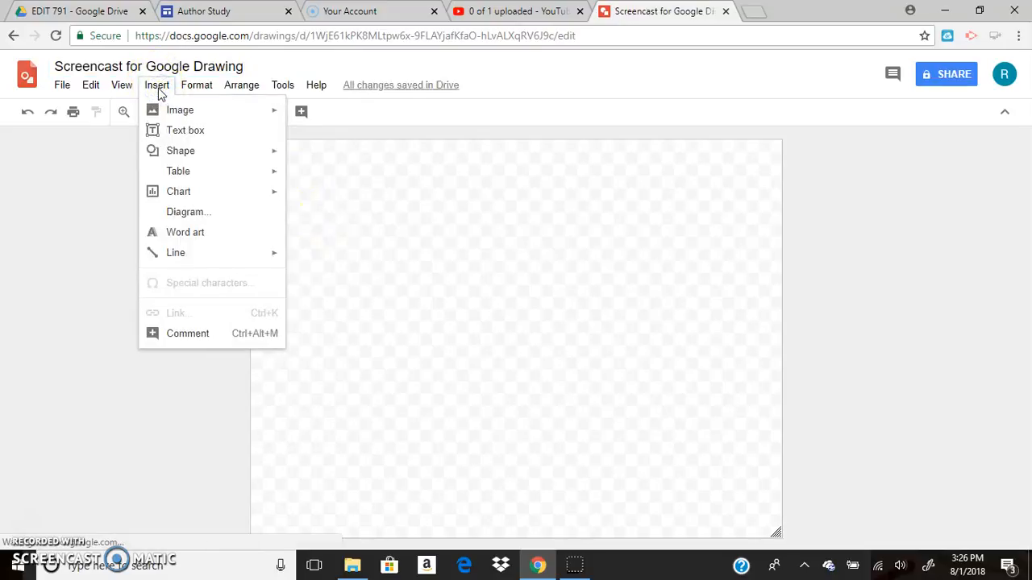
pyautogui.click(167, 113)
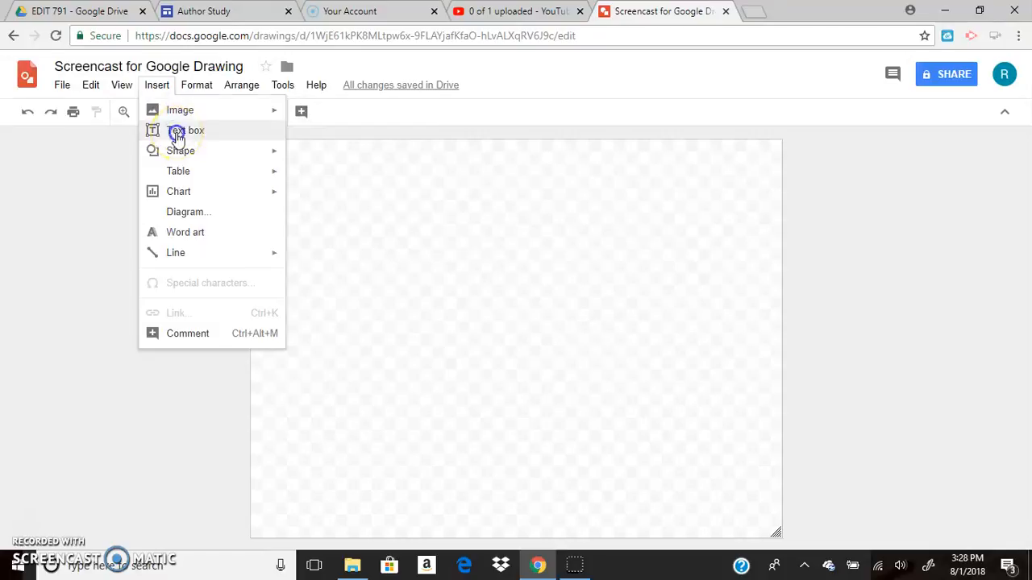
pyautogui.click(178, 133)
pyautogui.moveTo(283, 178); pyautogui.dragTo(450, 254)
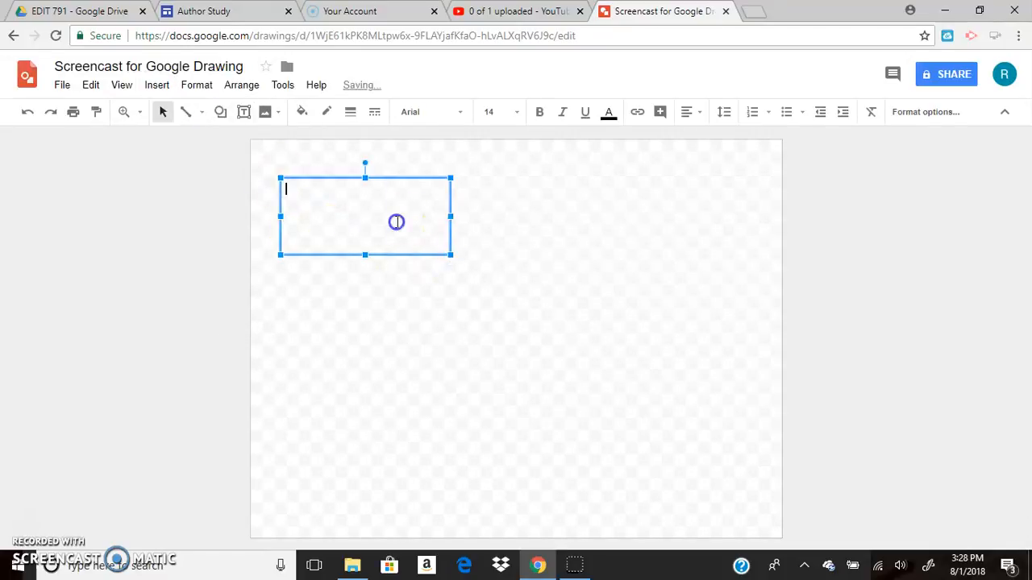
pyautogui.write('Miss McLean')
# Step: Draw a wide right-pointing block arrow in the upper-right area of the canvas, beside the name text box
pyautogui.click(157, 85)
pyautogui.moveTo(161, 153)
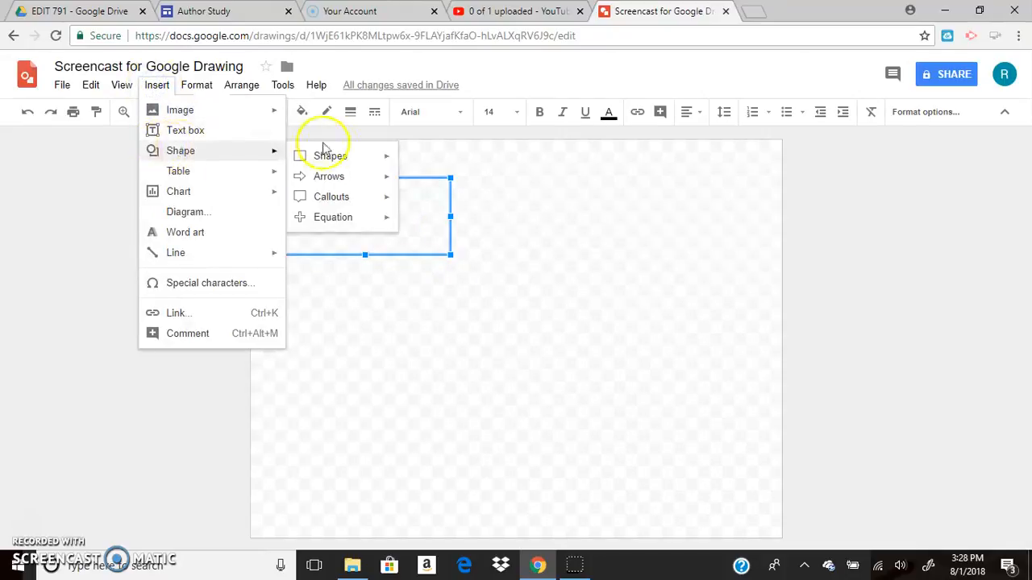
pyautogui.moveTo(336, 153)
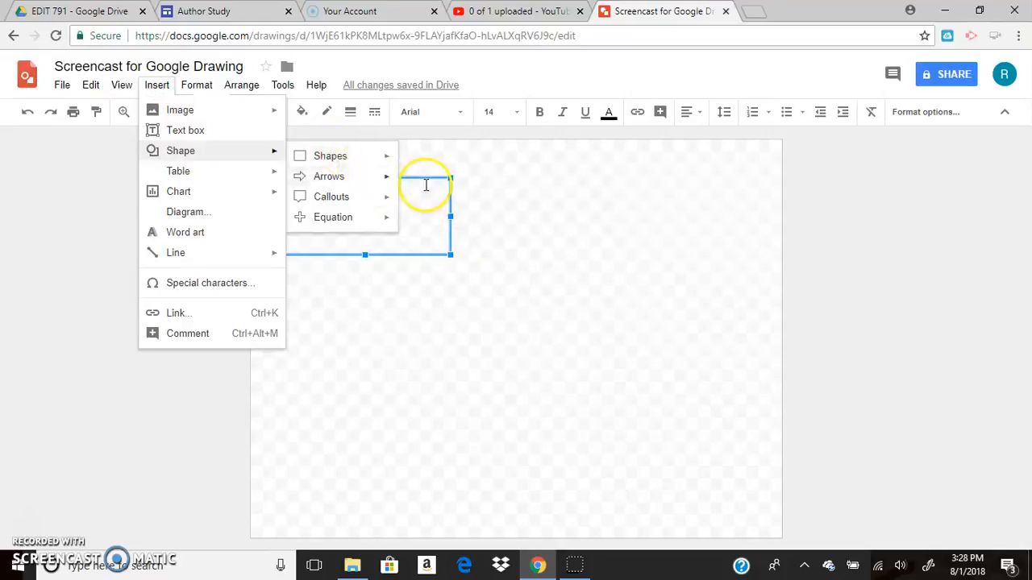
pyautogui.moveTo(376, 179)
pyautogui.click(410, 185)
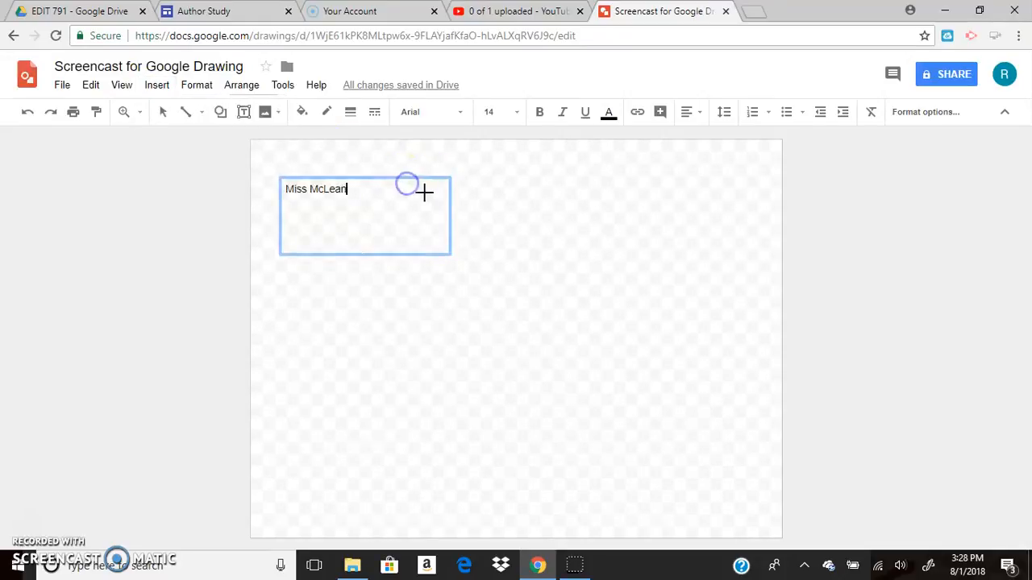
pyautogui.moveTo(521, 198); pyautogui.dragTo(697, 252)
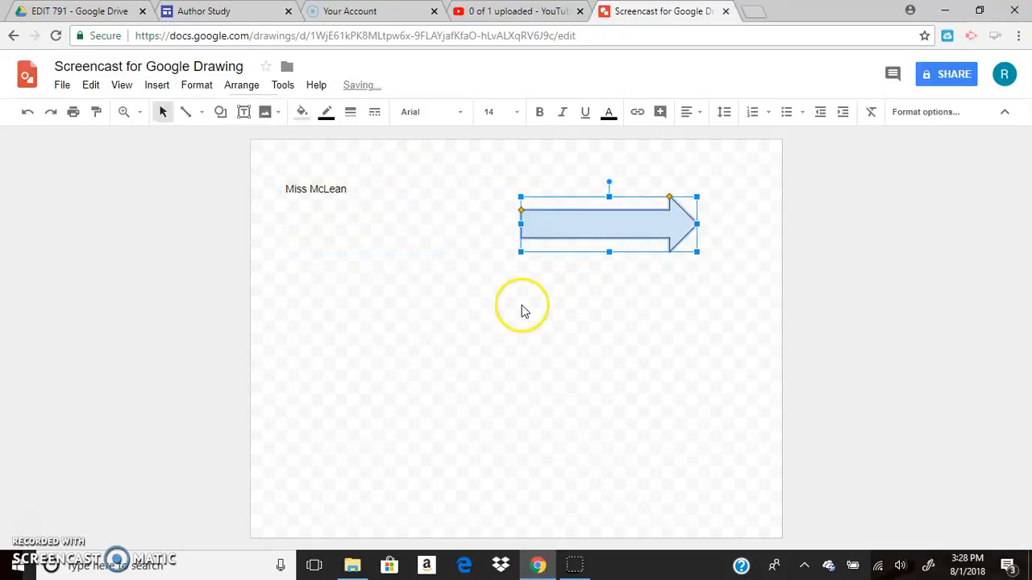
# Step: Fill the block arrow with solid black and deselect it
pyautogui.click(569, 237)
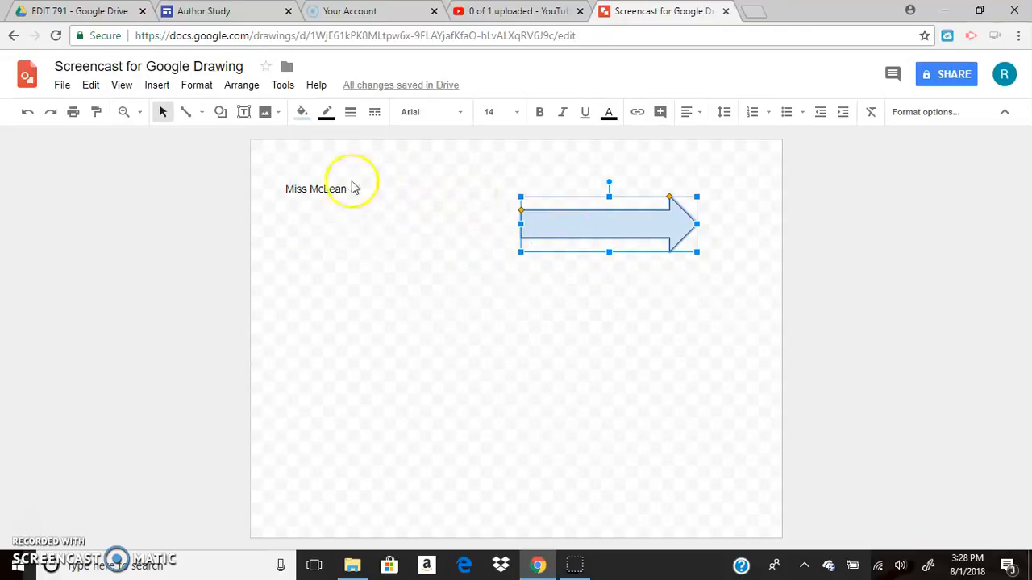
pyautogui.click(303, 112)
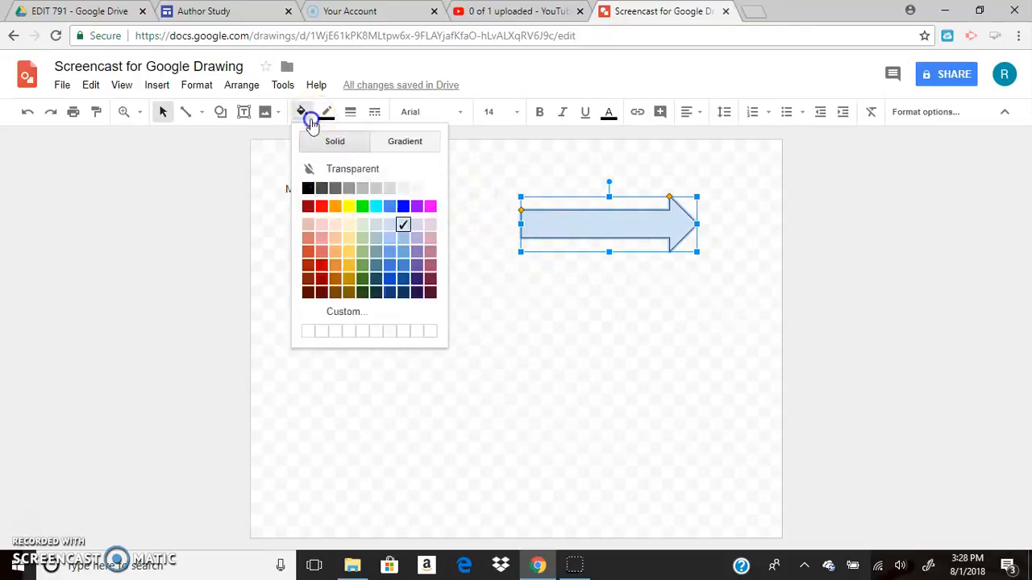
pyautogui.click(307, 188)
pyautogui.click(379, 278)
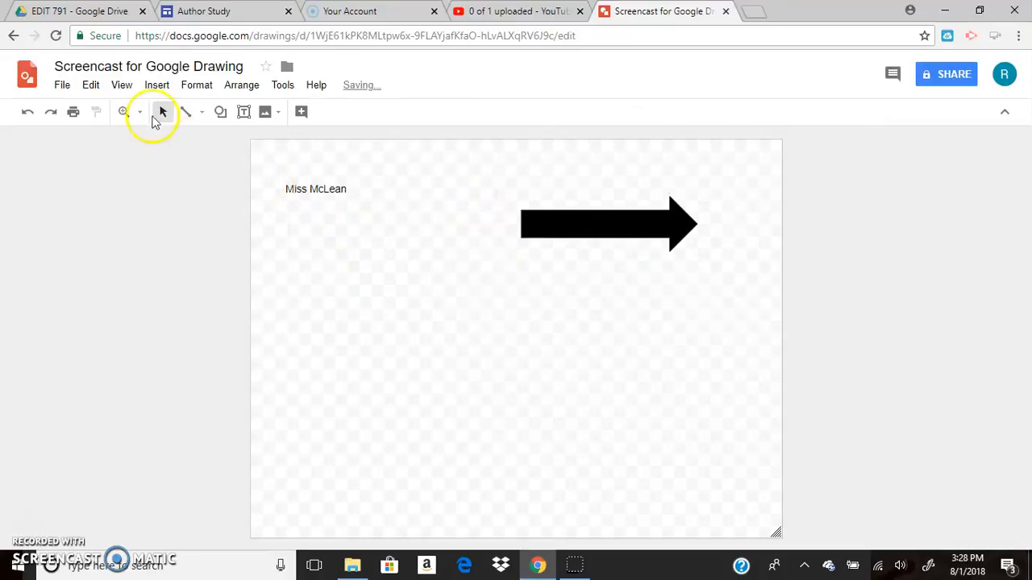
# Step: Insert a table with two columns and three rows on the canvas, undoing any trial resizing of its top row
pyautogui.click(158, 86)
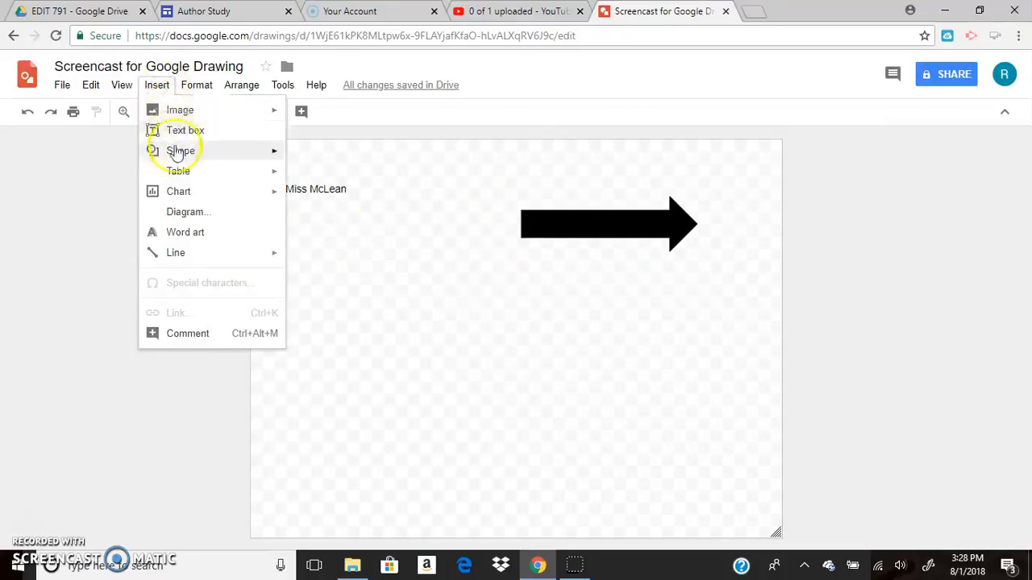
pyautogui.moveTo(185, 168)
pyautogui.click(310, 204)
pyautogui.moveTo(403, 306); pyautogui.dragTo(368, 277)
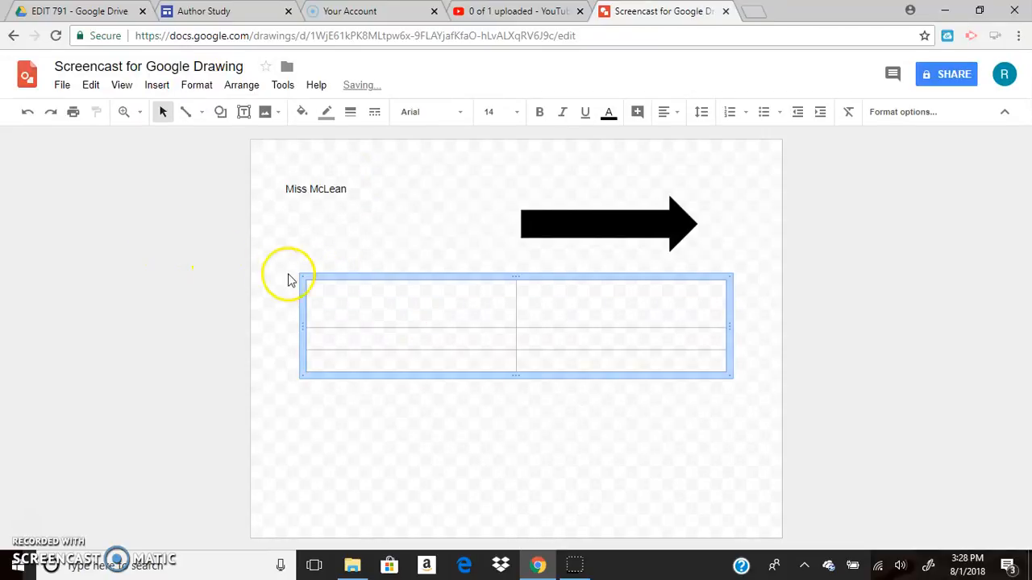
pyautogui.click(28, 112)
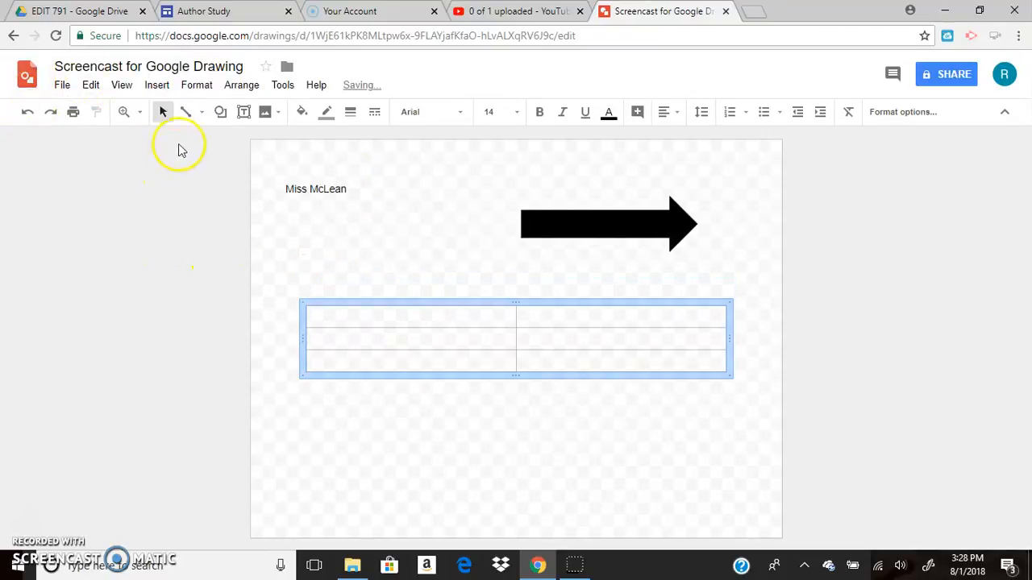
pyautogui.click(156, 85)
pyautogui.moveTo(166, 192)
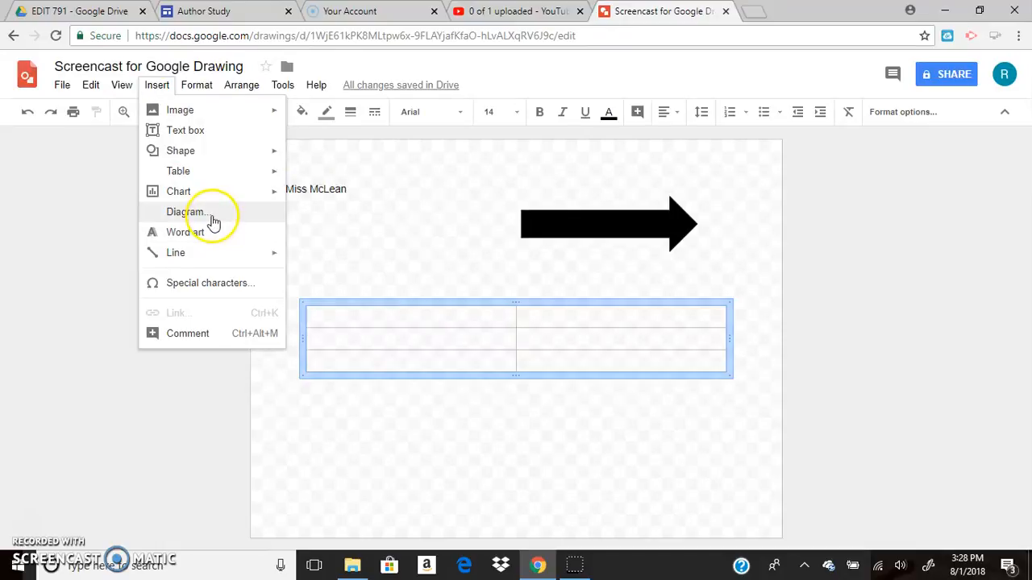
pyautogui.moveTo(199, 259)
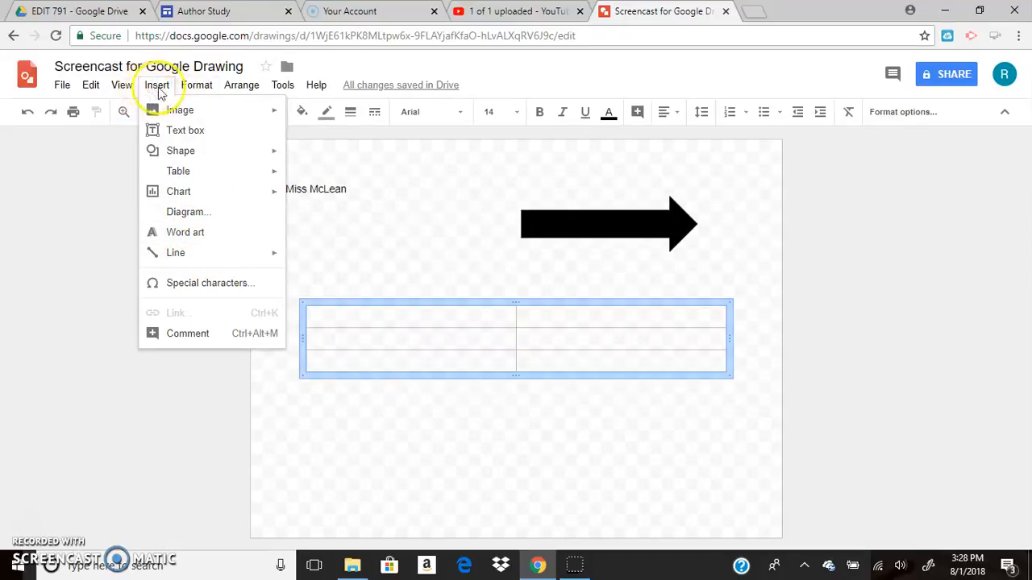
pyautogui.moveTo(198, 90)
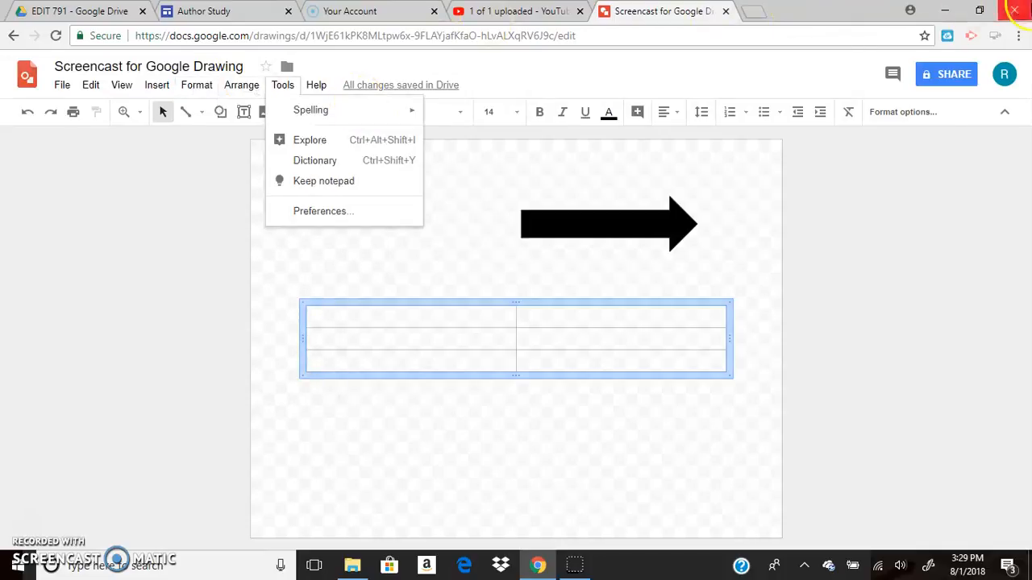
# Step: Open the drawing's sharing settings, review the edit, comment and view access levels, and close them without adding anyone
pyautogui.click(933, 74)
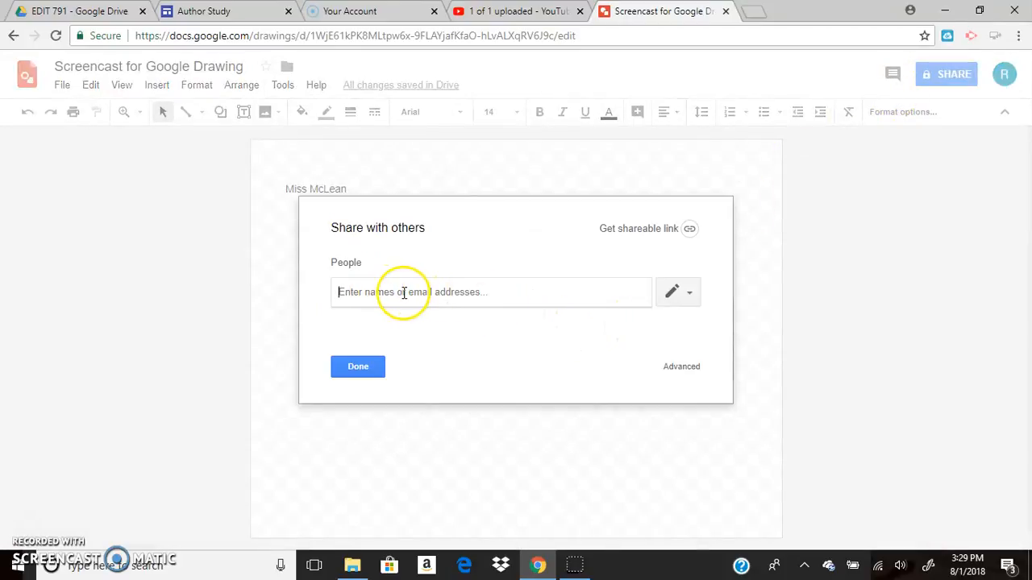
pyautogui.click(359, 366)
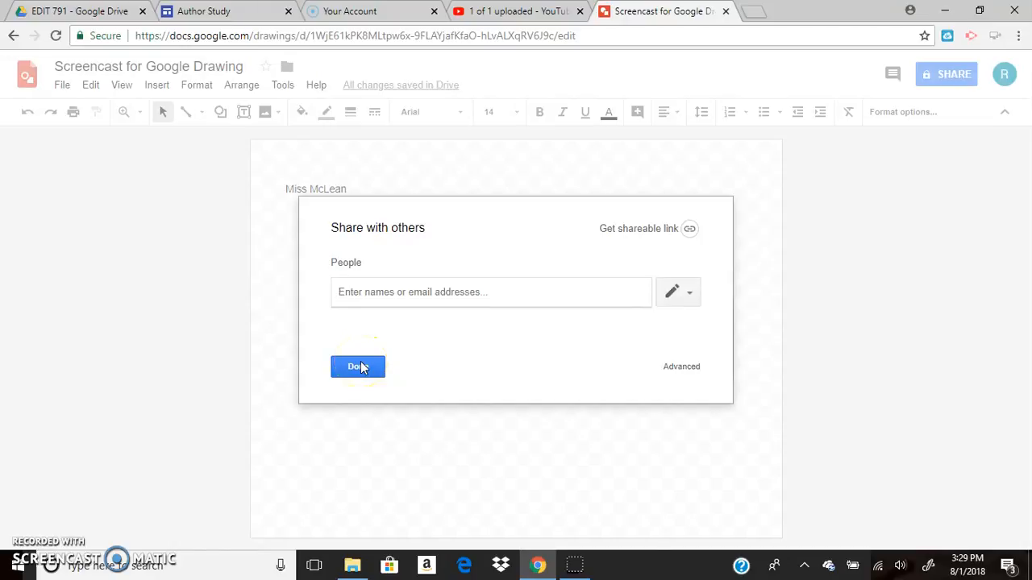
pyautogui.click(684, 294)
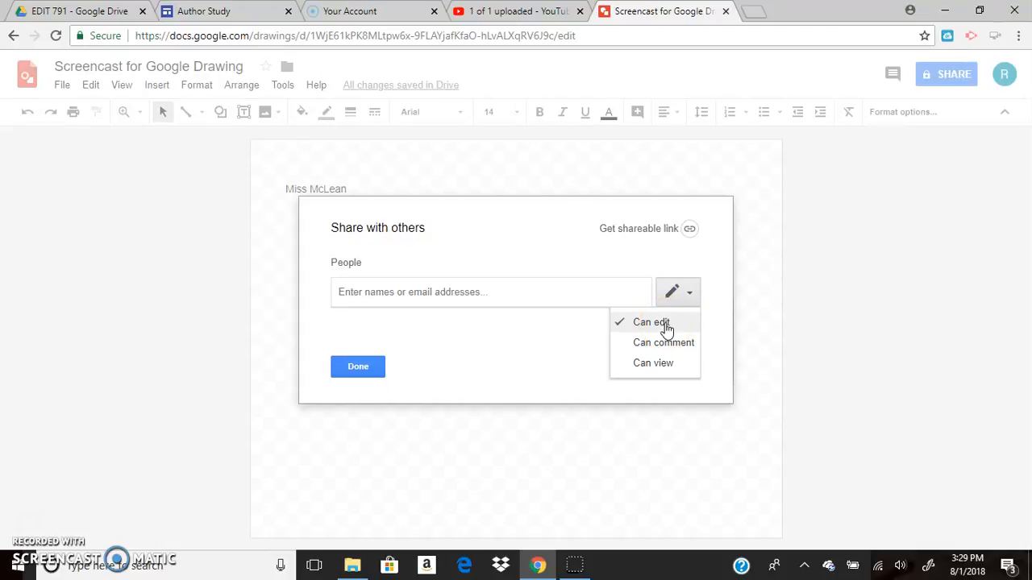
pyautogui.click(687, 300)
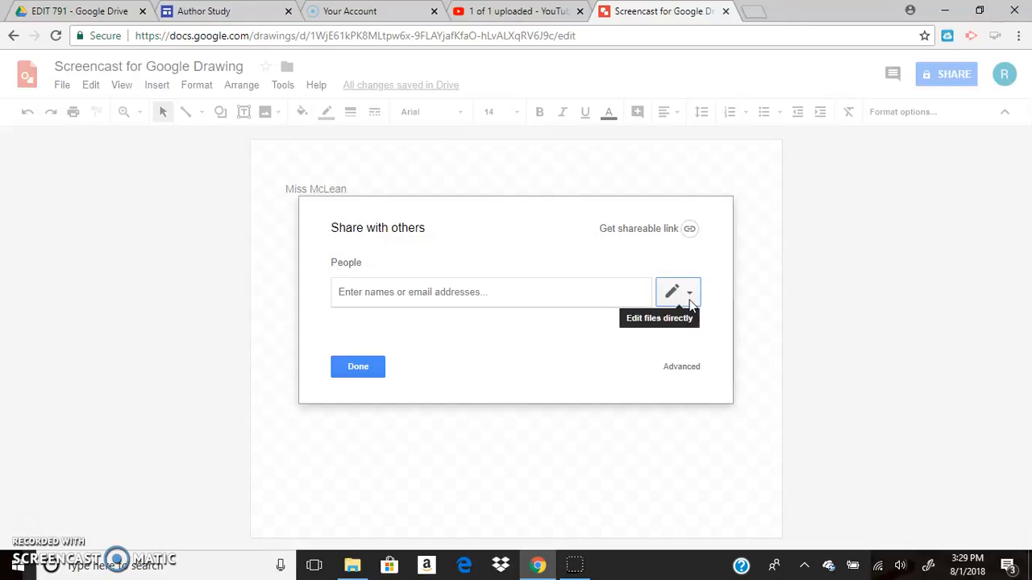
pyautogui.click(390, 371)
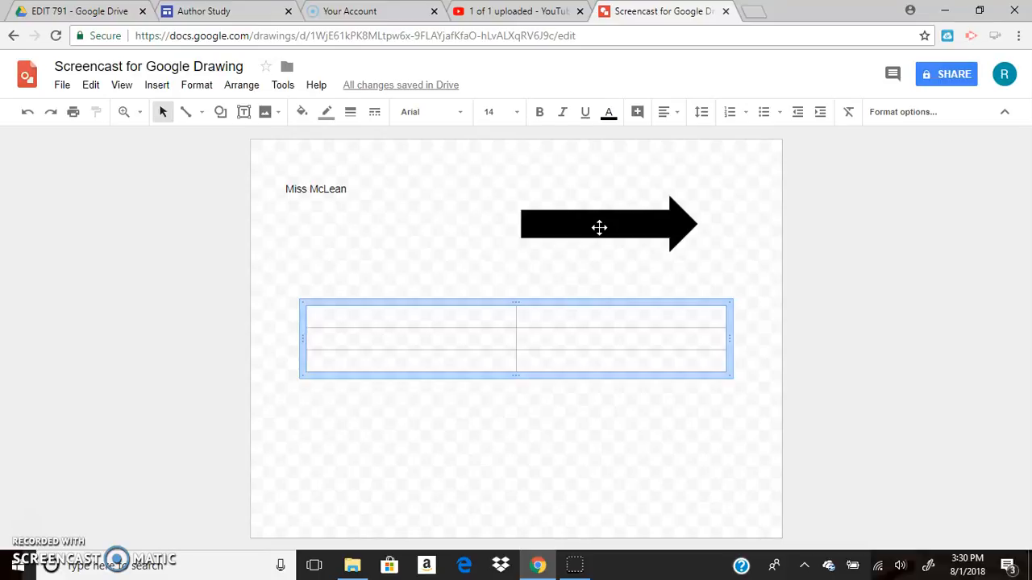
# Step: Select the black arrow and open the link entry for it
pyautogui.click(561, 228)
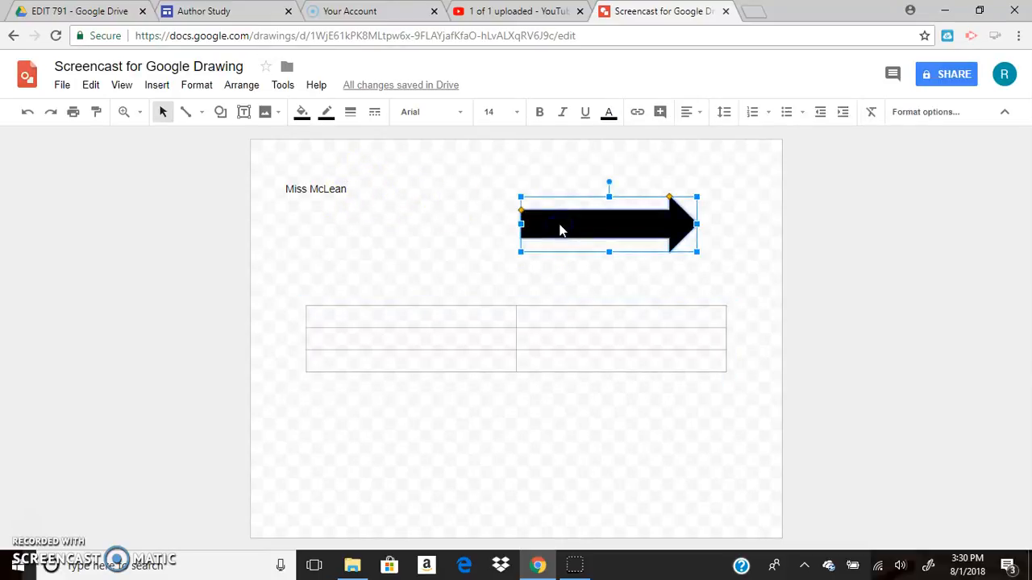
pyautogui.click(157, 84)
pyautogui.click(175, 314)
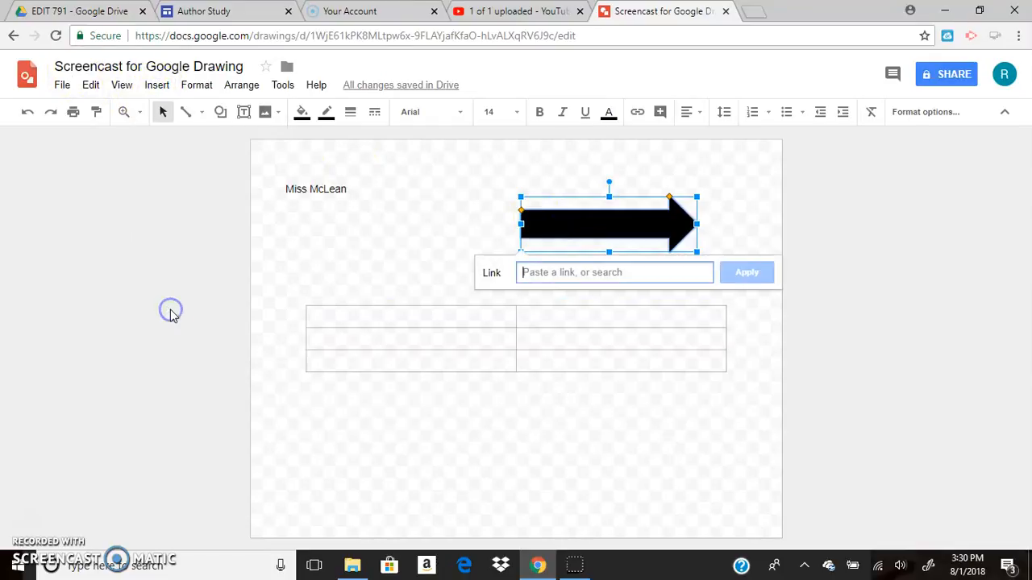